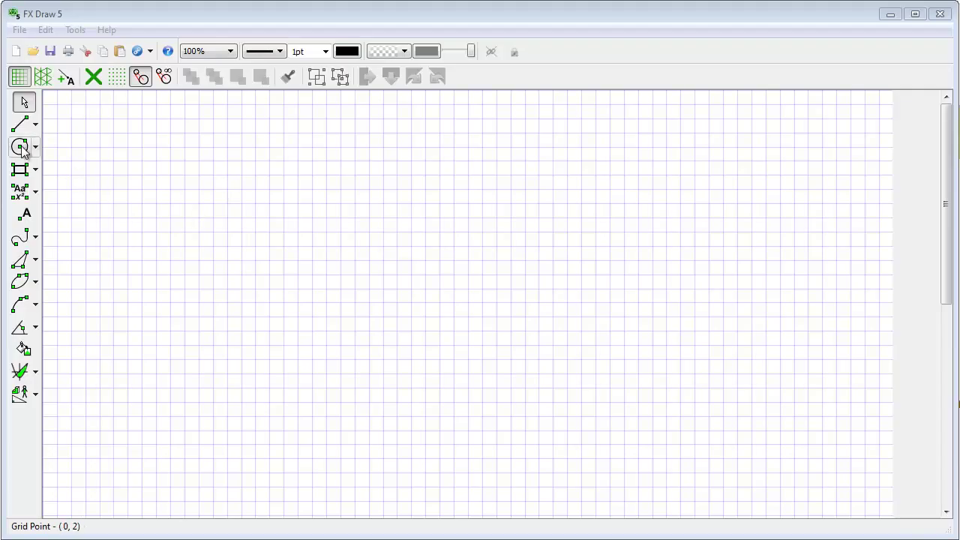
Step: Draw a large circle at the left and a smaller circle to its right
click(35, 156)
drag(228, 276, 286, 335)
drag(525, 232, 567, 261)
Step: Draw two lines tangent to both circles, one across their tops and one below them
click(21, 126)
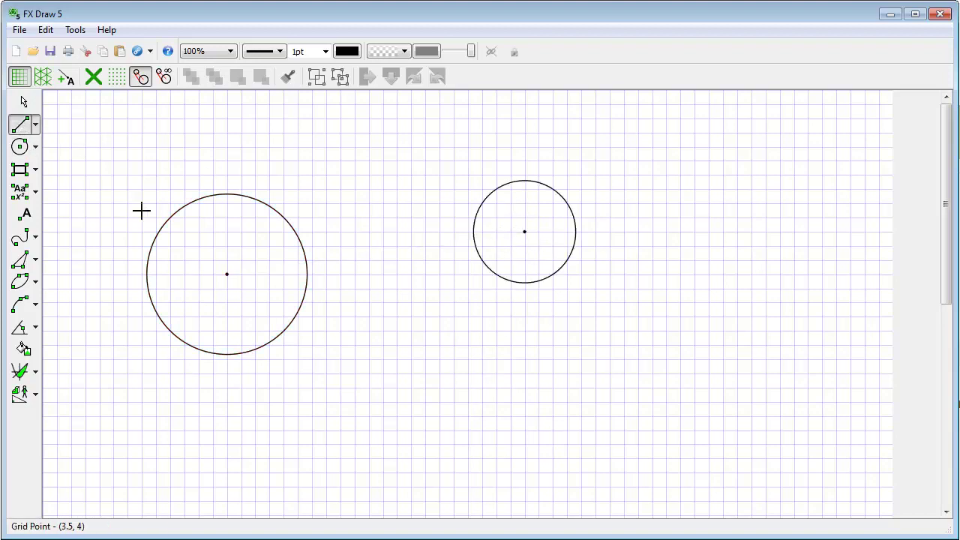
drag(220, 202, 606, 183)
drag(246, 369, 537, 283)
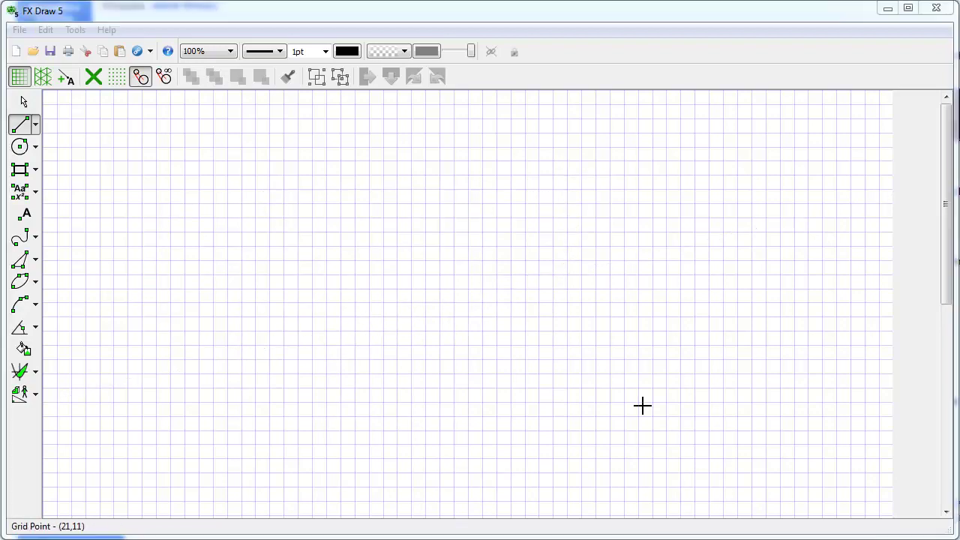
Step: Draw a sloping line with a perpendicular dropping below it
drag(156, 260, 411, 190)
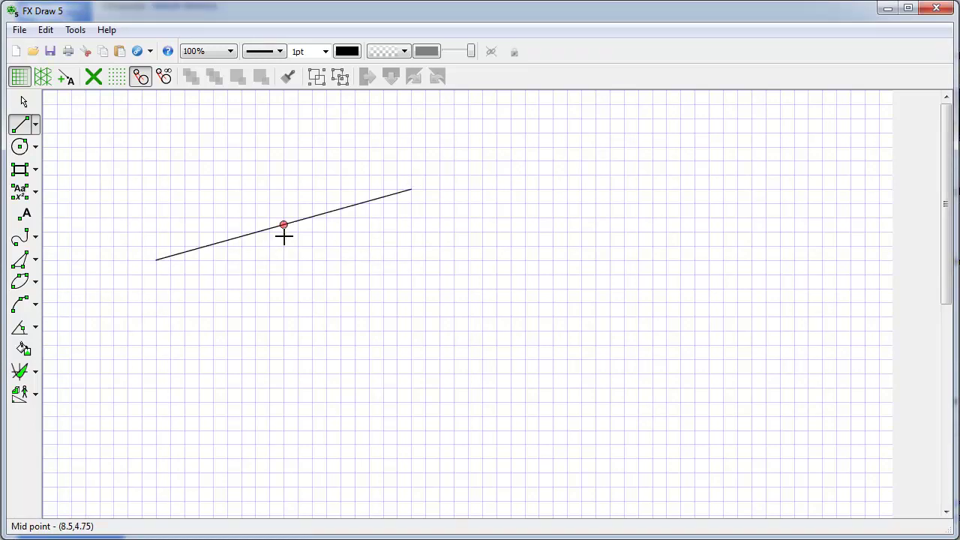
click(326, 215)
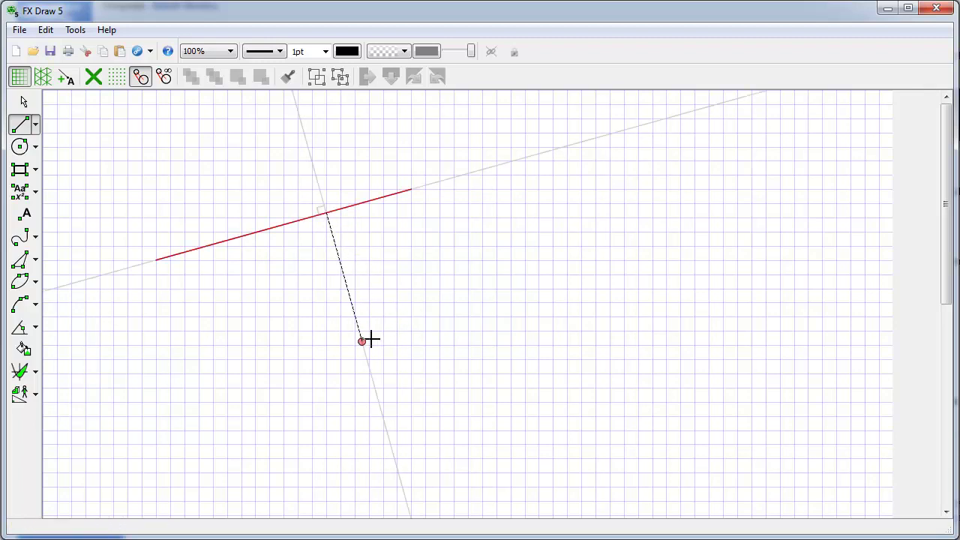
click(361, 341)
Step: Draw two nearly horizontal parallel lines to the right
click(525, 244)
click(752, 232)
click(495, 331)
click(799, 311)
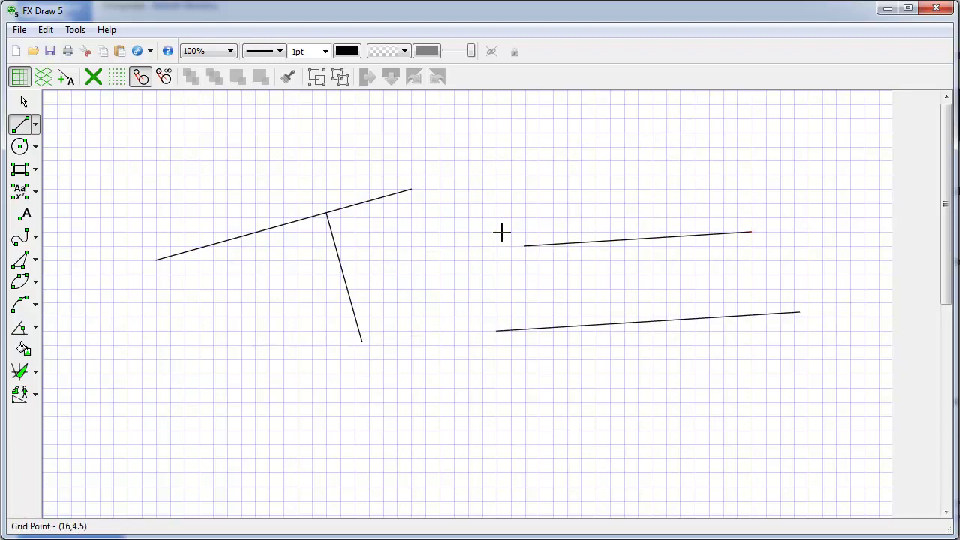
Step: Draw an angle with two equal-length arms from a shared vertex, plus its bisector
click(510, 189)
click(610, 147)
click(510, 189)
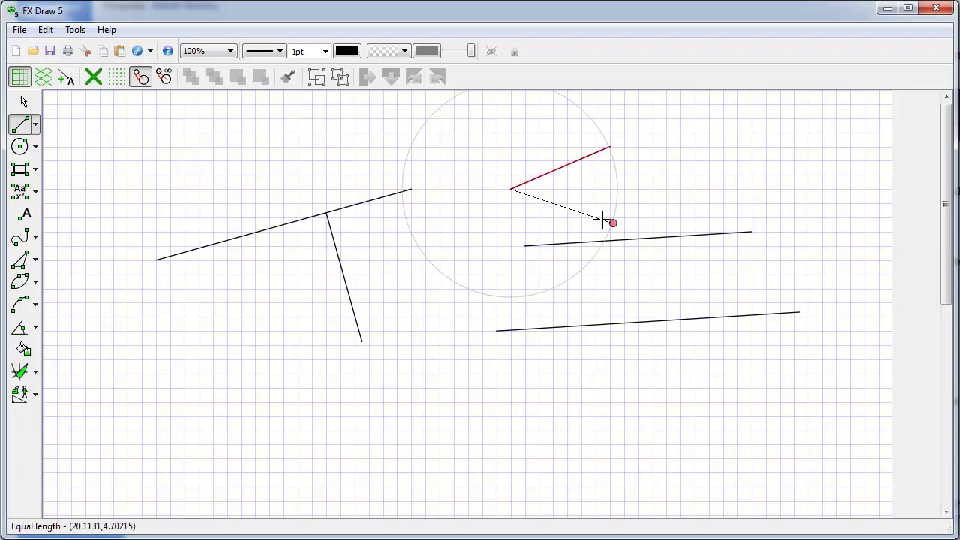
click(603, 219)
click(510, 189)
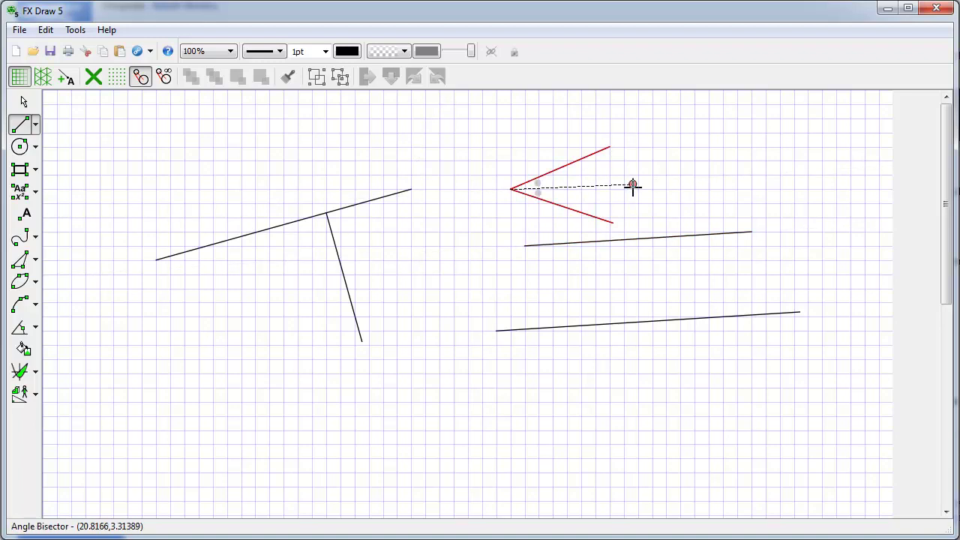
click(633, 185)
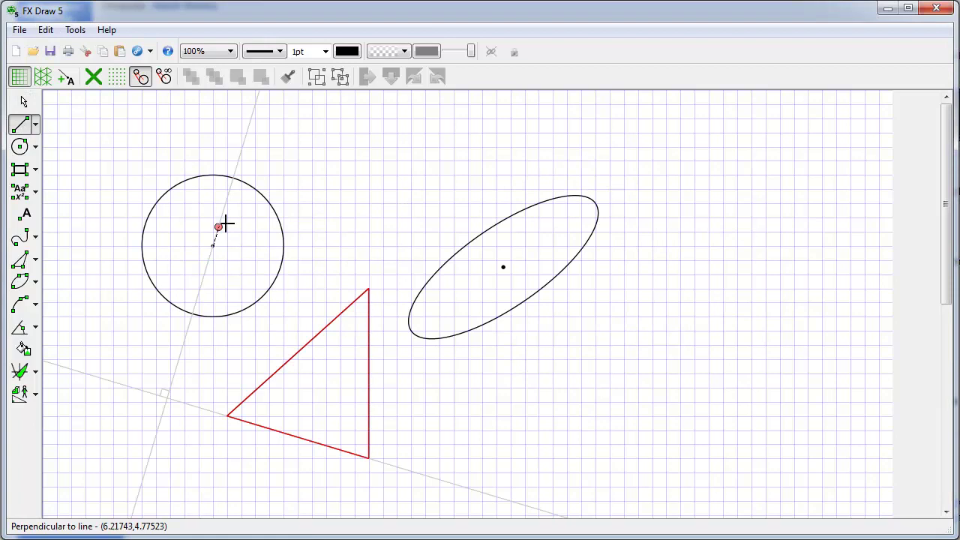
Step: Draw the circle's radius and an edge tangent, then a line joining the ellipse's two foci
click(217, 234)
click(254, 189)
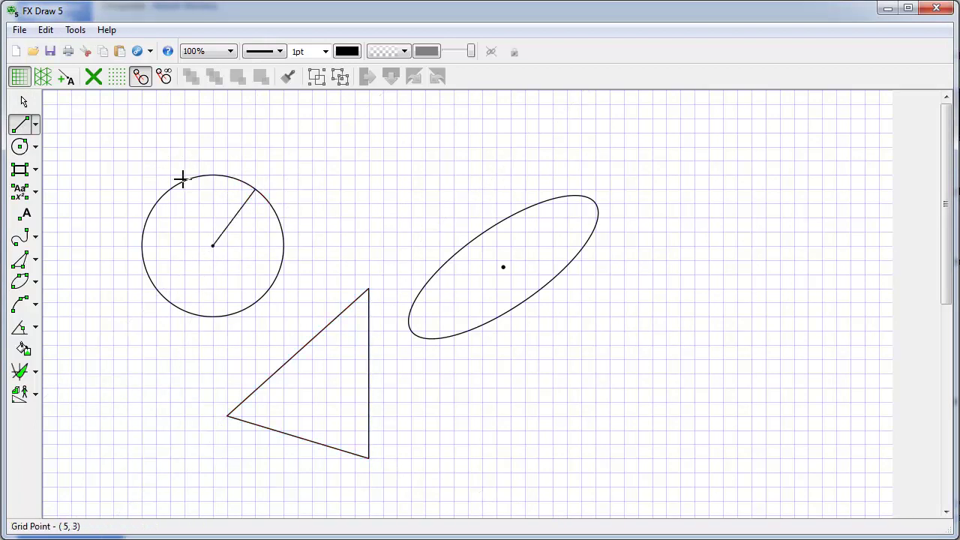
click(188, 177)
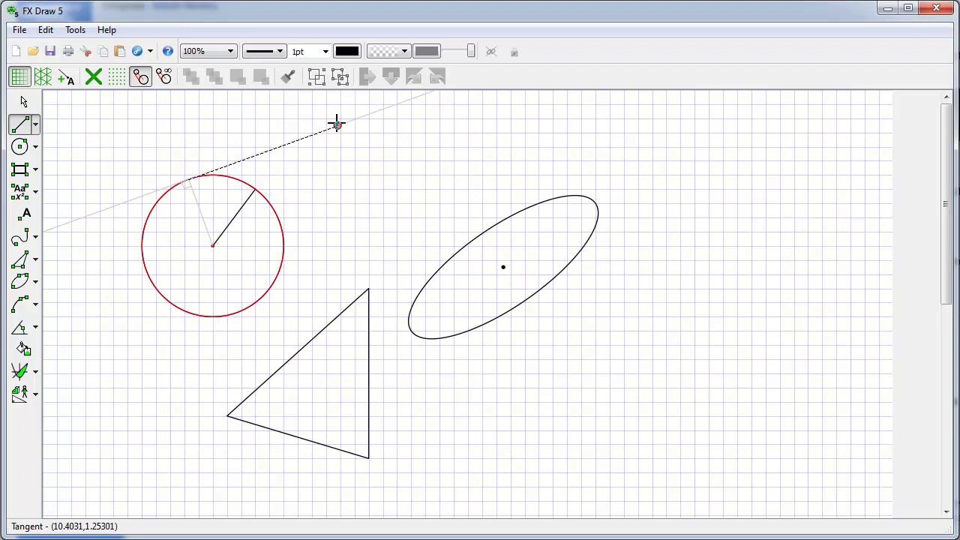
click(337, 125)
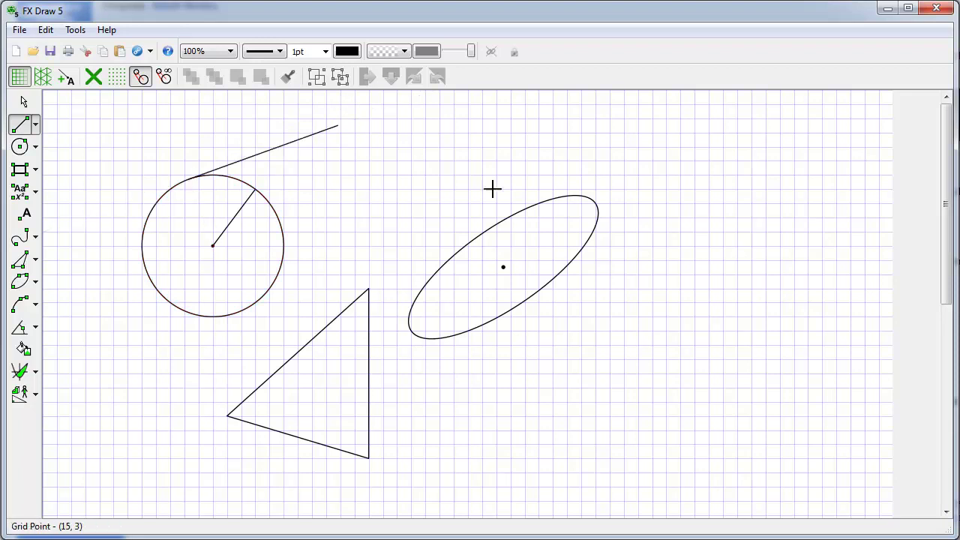
click(574, 225)
click(417, 322)
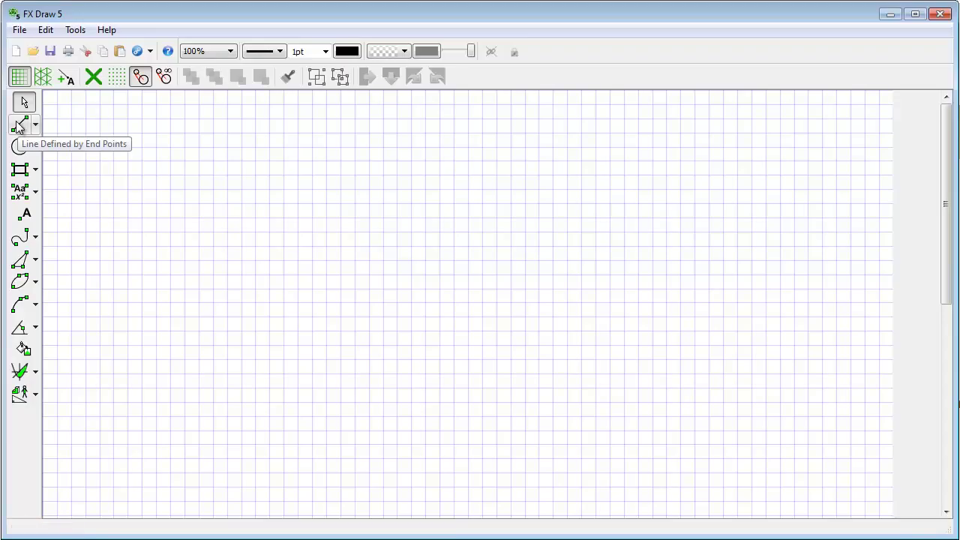
Step: Draw a horizontal top line and a vertical left side down from its left end
click(19, 126)
drag(241, 218, 398, 218)
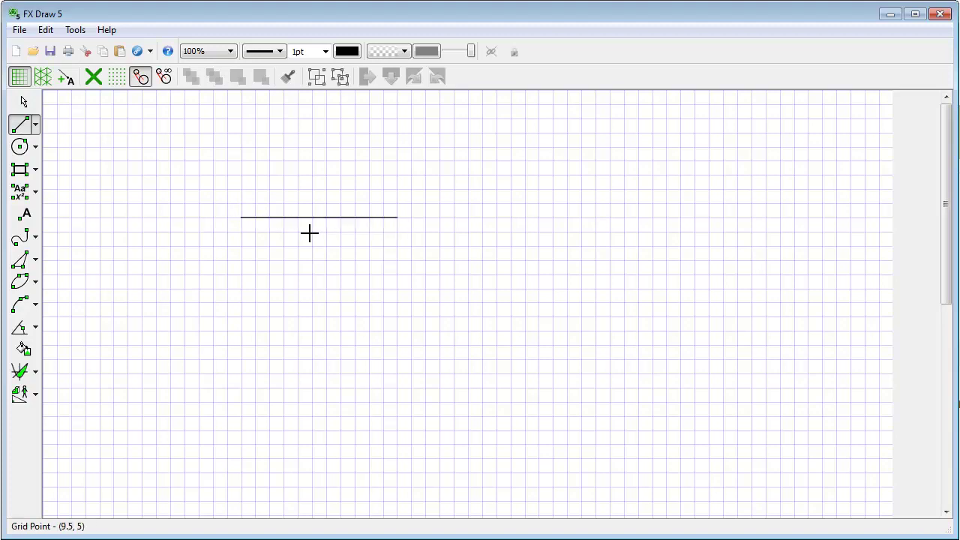
mouse_move(241, 244)
mouse_down()
mouse_move(248, 358)
mouse_move(398, 359)
mouse_up()
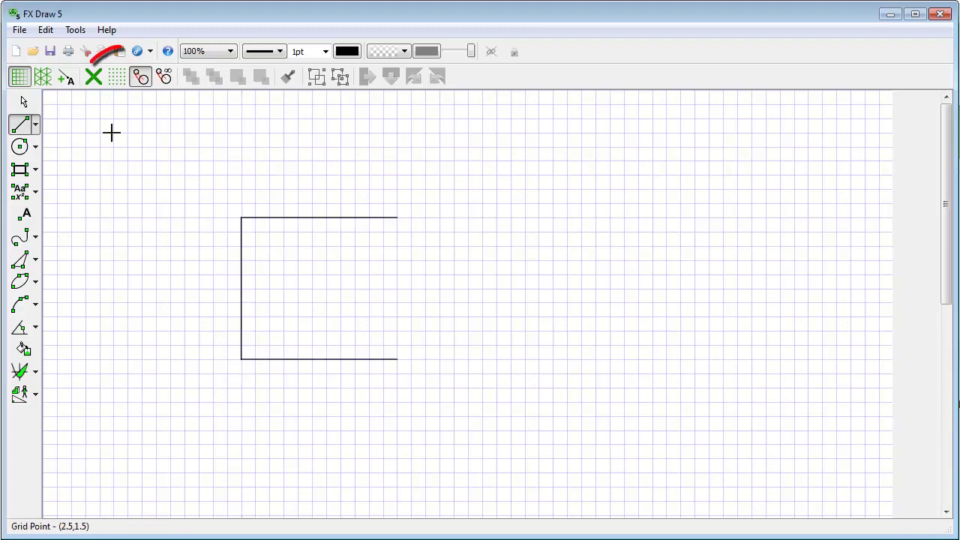
Step: Switch to grid-point-only snapping, undo the old sides, and draw a closed rectangle on grid points
click(116, 79)
key(ctrl+z)
drag(240, 218, 417, 223)
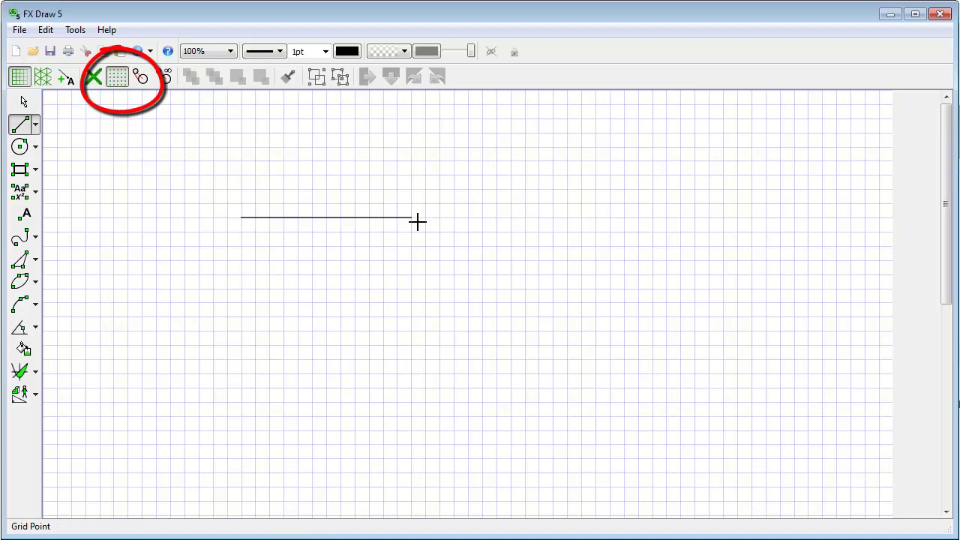
click(411, 321)
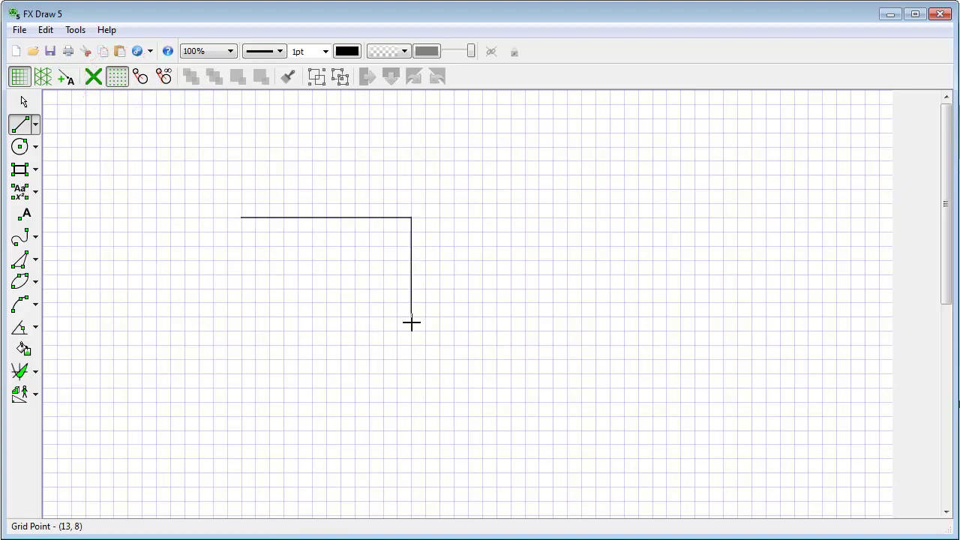
click(237, 320)
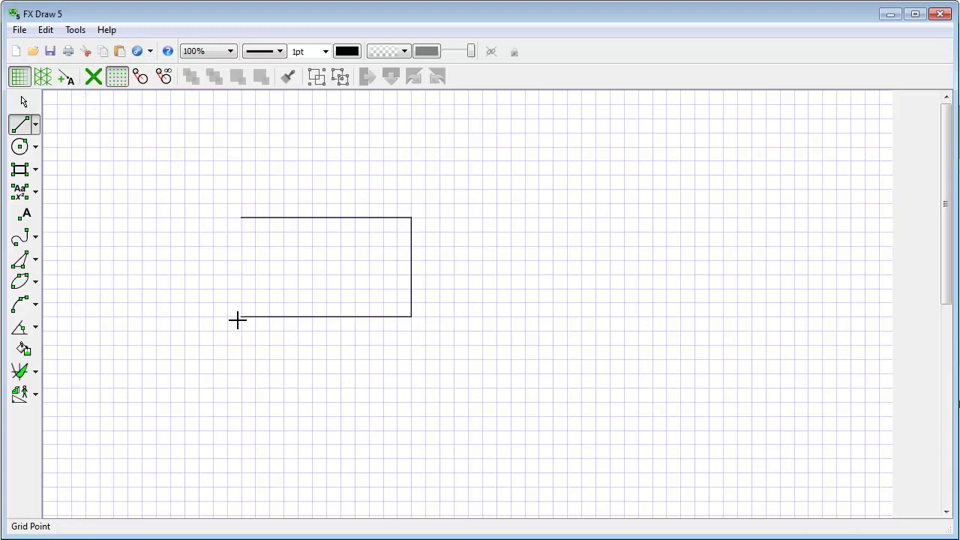
click(237, 218)
Step: Add four horizontal row dividers across the rectangle, then stop drawing
click(245, 233)
click(409, 233)
click(409, 245)
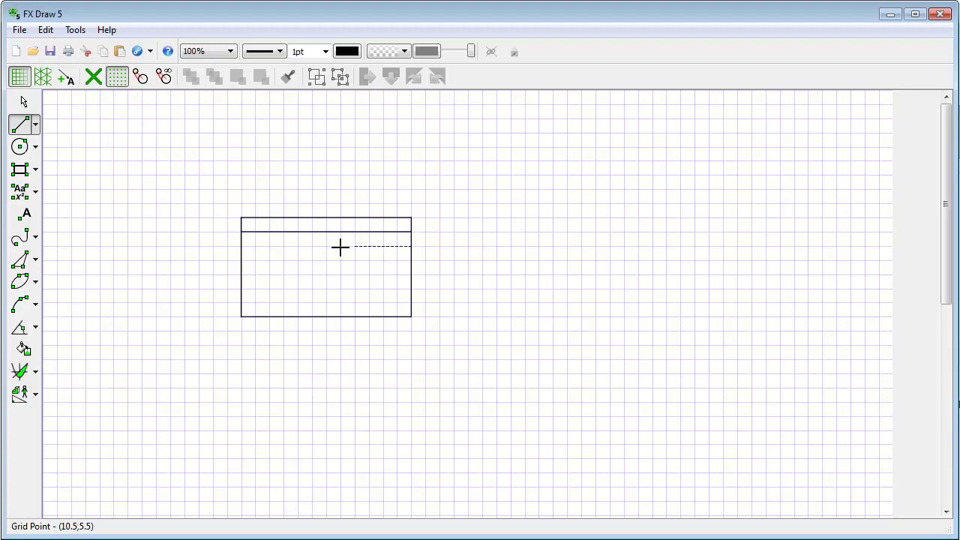
click(245, 245)
click(245, 260)
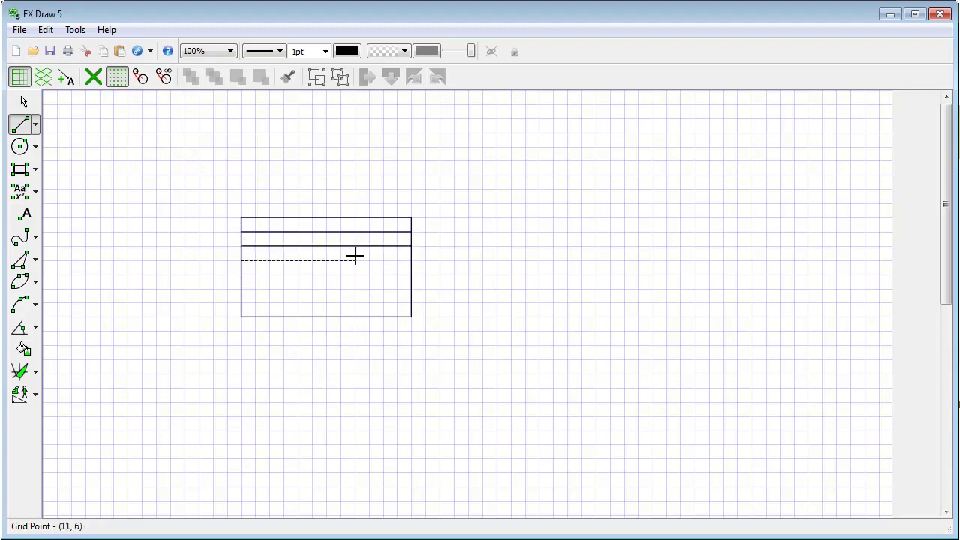
click(410, 259)
click(243, 274)
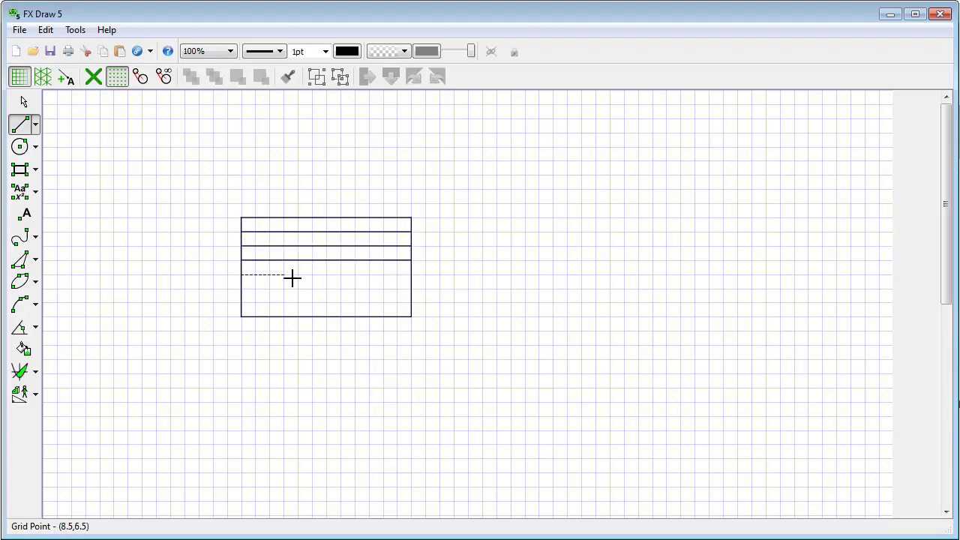
click(412, 275)
key(Escape)
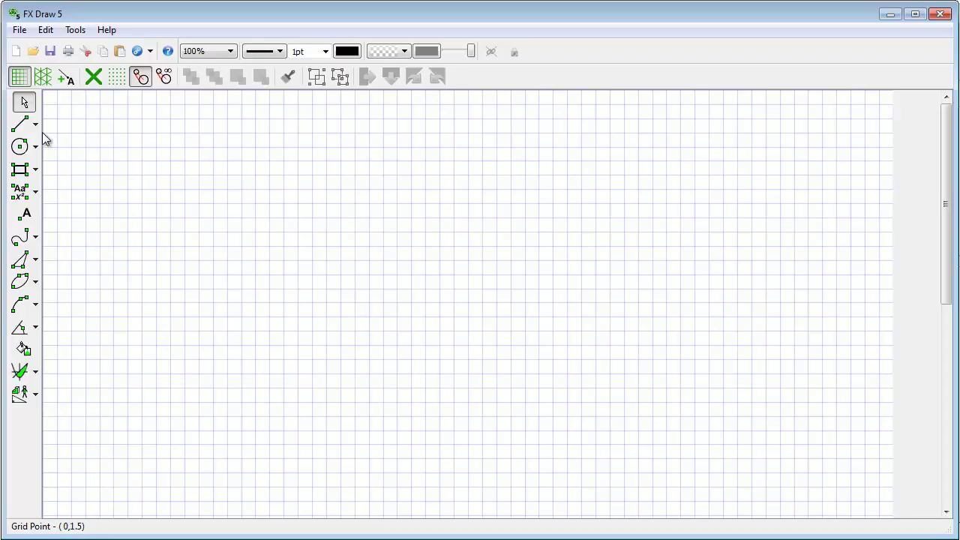
Step: Start the web with crossing lines, three parallels and long diagonals across the grid
click(21, 124)
drag(171, 289, 354, 189)
drag(171, 216, 381, 343)
drag(212, 175, 440, 300)
drag(440, 189, 255, 315)
drag(440, 233, 290, 334)
drag(156, 246, 369, 401)
drag(483, 246, 256, 367)
drag(327, 147, 568, 373)
drag(383, 147, 183, 331)
drag(269, 147, 497, 402)
drag(184, 359, 511, 232)
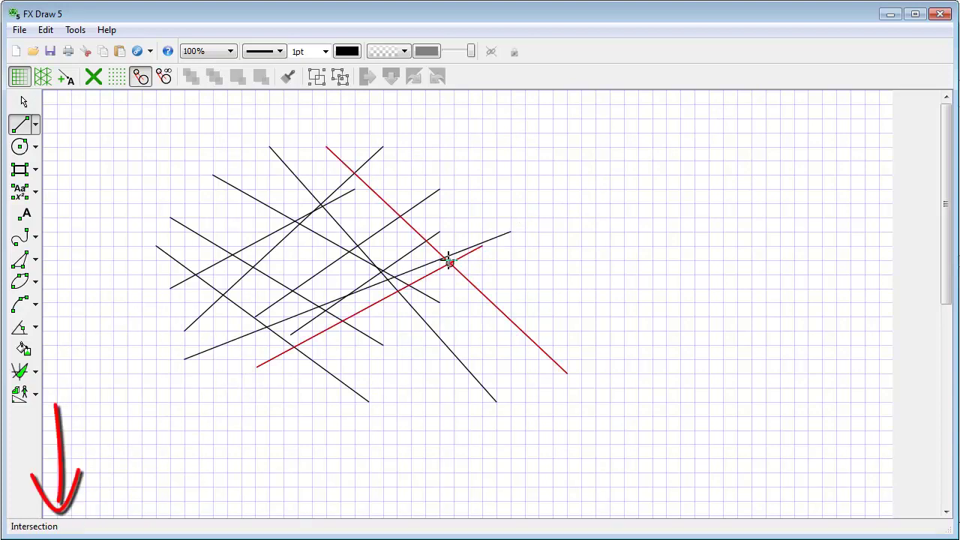
mouse_move(439, 189)
mouse_down()
mouse_move(336, 375)
mouse_move(340, 401)
mouse_up()
drag(582, 288, 156, 302)
Step: Add many more steep and crossing lines through the web, some perpendicular or ending at intersections
drag(184, 147, 256, 402)
drag(270, 147, 326, 401)
drag(412, 190, 172, 347)
mouse_move(567, 317)
mouse_down()
mouse_move(363, 365)
mouse_move(391, 366)
mouse_up()
drag(539, 260, 406, 402)
drag(511, 217, 439, 401)
drag(483, 203, 391, 401)
drag(128, 260, 482, 203)
mouse_move(298, 132)
mouse_down()
mouse_move(171, 345)
mouse_move(440, 190)
mouse_up()
drag(248, 233, 356, 417)
mouse_move(373, 180)
mouse_down()
mouse_move(184, 378)
mouse_move(213, 372)
mouse_up()
drag(226, 203, 499, 330)
drag(453, 160, 392, 409)
drag(227, 160, 156, 303)
drag(240, 160, 170, 344)
drag(326, 147, 256, 430)
drag(440, 190, 343, 397)
drag(453, 242, 270, 473)
drag(539, 261, 326, 430)
drag(406, 333, 242, 373)
drag(381, 278, 272, 342)
drag(255, 132, 213, 415)
Step: Extend the web across the right side and upper middle, including a line through a midpoint
drag(455, 231, 523, 458)
drag(566, 245, 497, 444)
drag(580, 288, 653, 388)
drag(653, 318, 595, 388)
drag(653, 244, 568, 345)
drag(483, 175, 617, 339)
mouse_move(596, 231)
mouse_down()
mouse_move(482, 388)
mouse_move(681, 302)
mouse_up()
drag(625, 231, 350, 296)
drag(336, 210, 480, 289)
drag(375, 186, 554, 375)
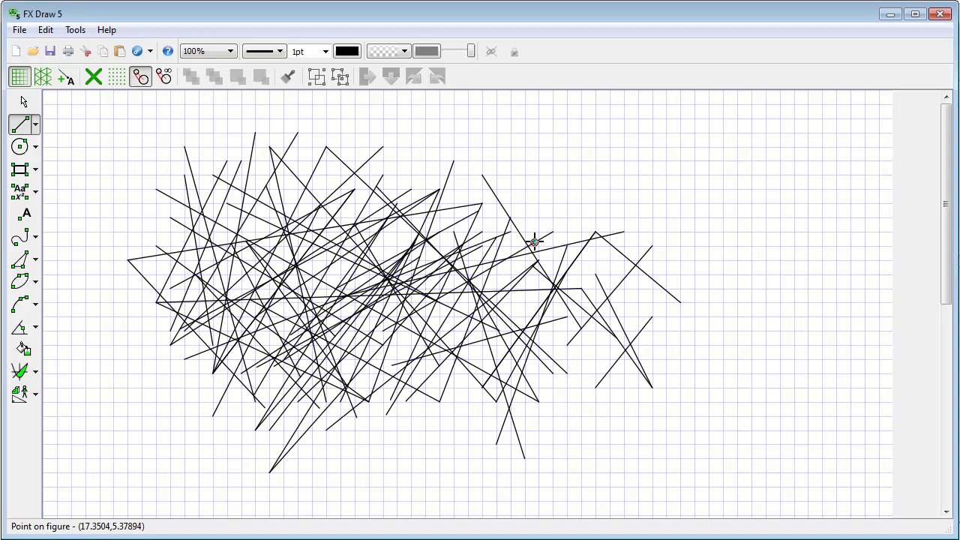
Step: Turn on unlimited geometry-aware snapping and draw lines to distant intersections at the right
click(165, 80)
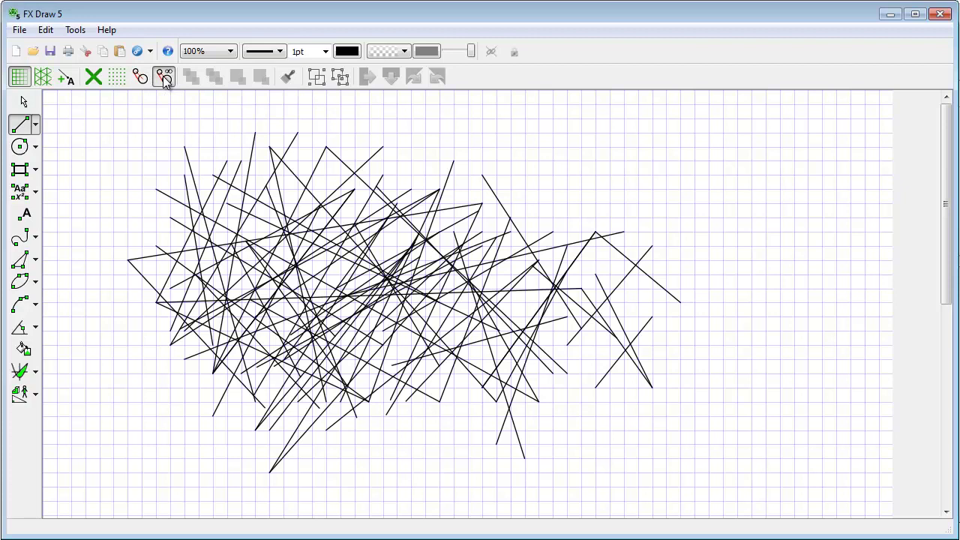
click(421, 441)
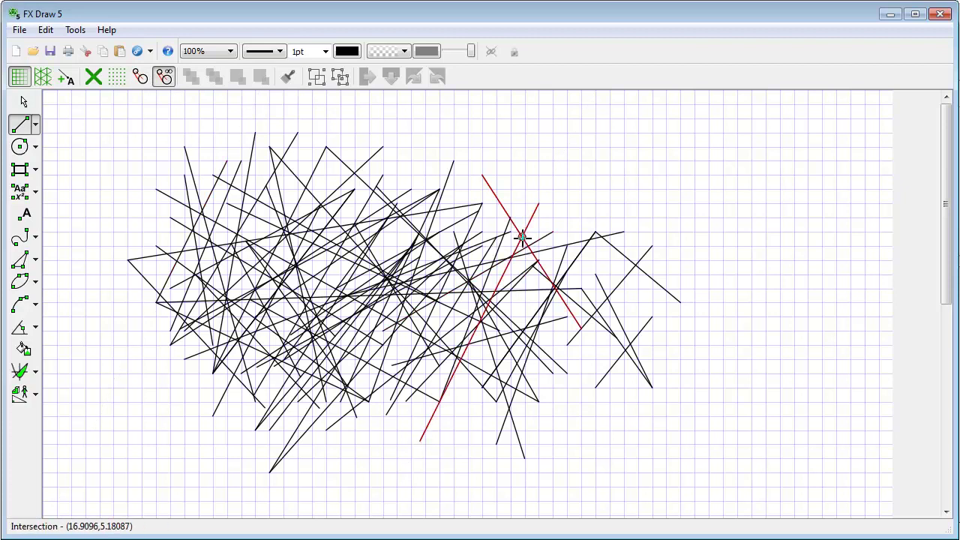
click(523, 237)
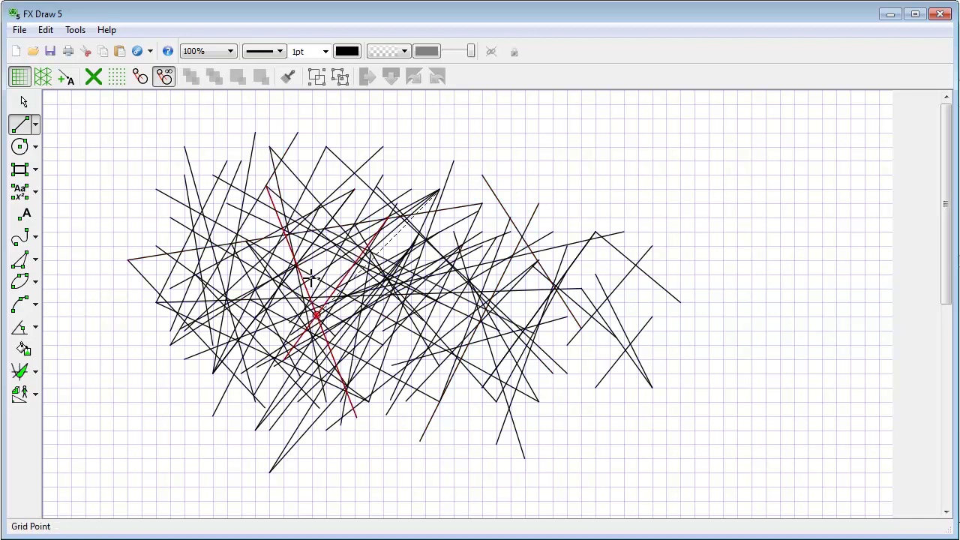
click(695, 175)
Step: Draw a near-vertical line at the right to an intersection, then restore standard geometry-aware snapping
click(609, 160)
click(598, 360)
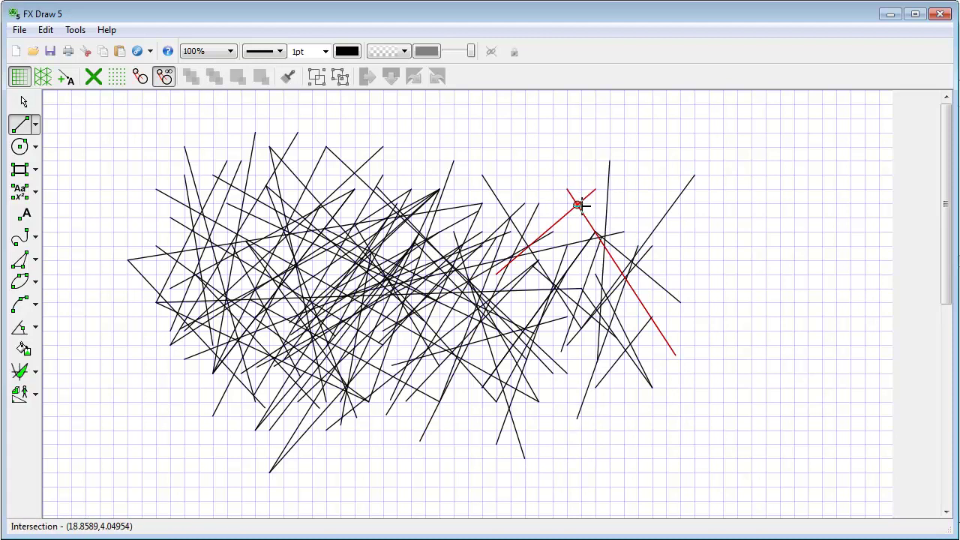
click(140, 74)
click(425, 160)
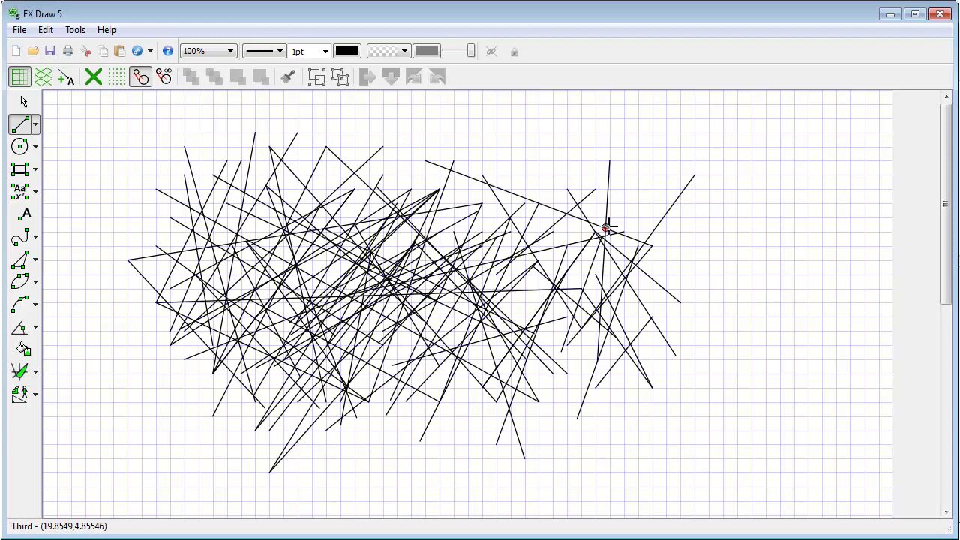